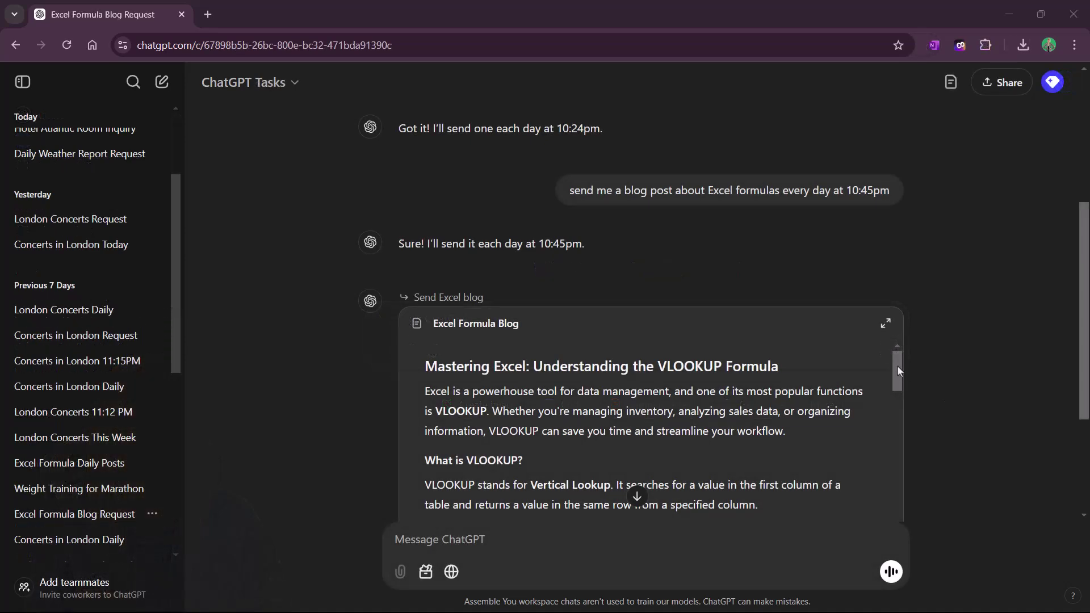
# Scroll through the Excel Formula Blog conversation.
pyautogui.moveTo(897, 370); pyautogui.dragTo(887, 492)
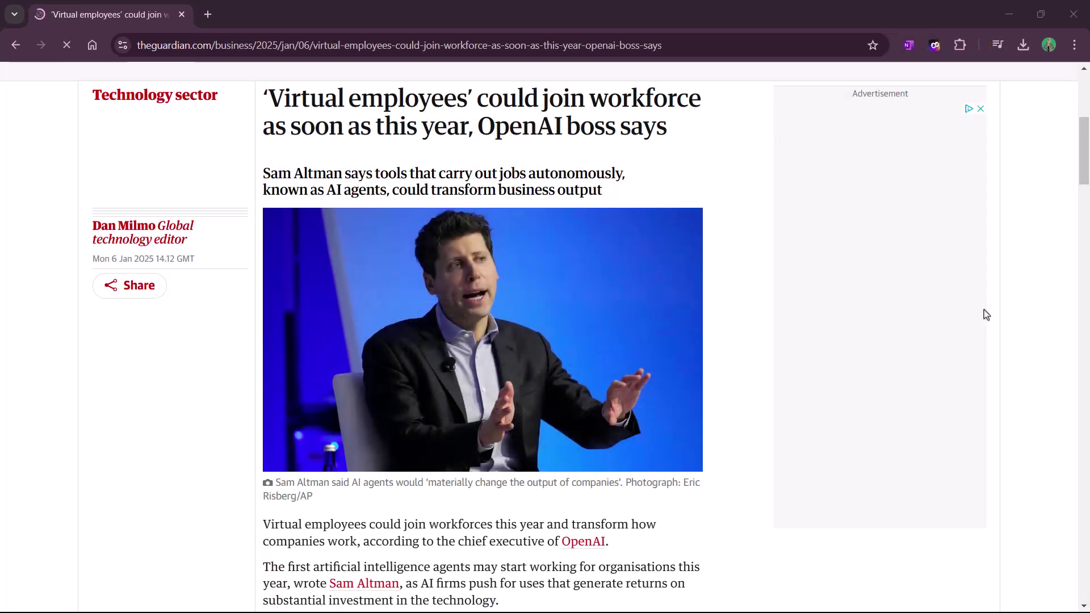
pyautogui.scroll(-4, 986, 316)
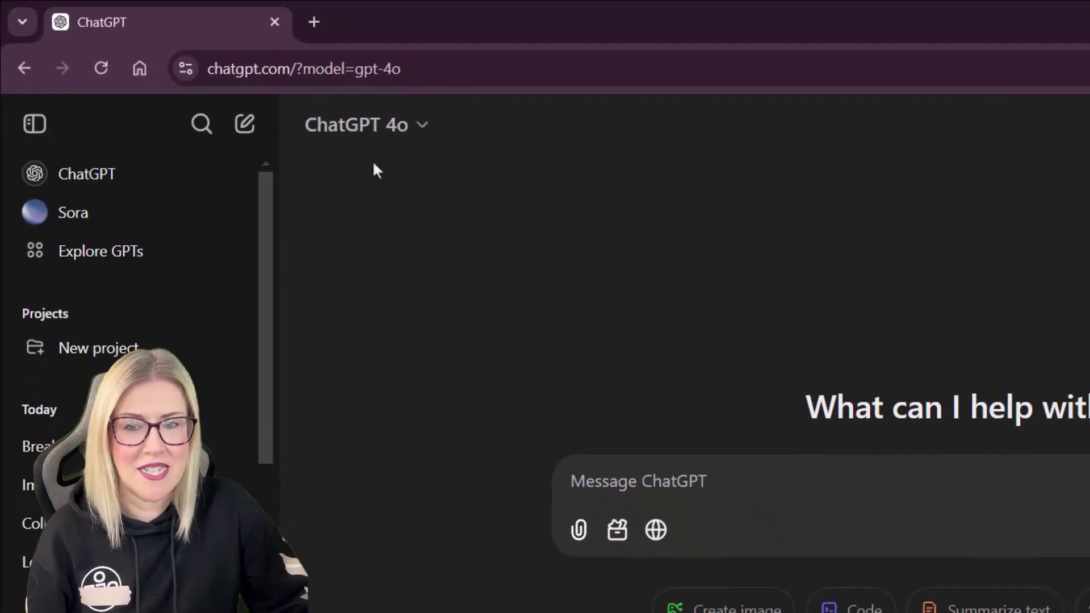
# Switch the model to GPT-4o with scheduled tasks.
pyautogui.click(423, 128)
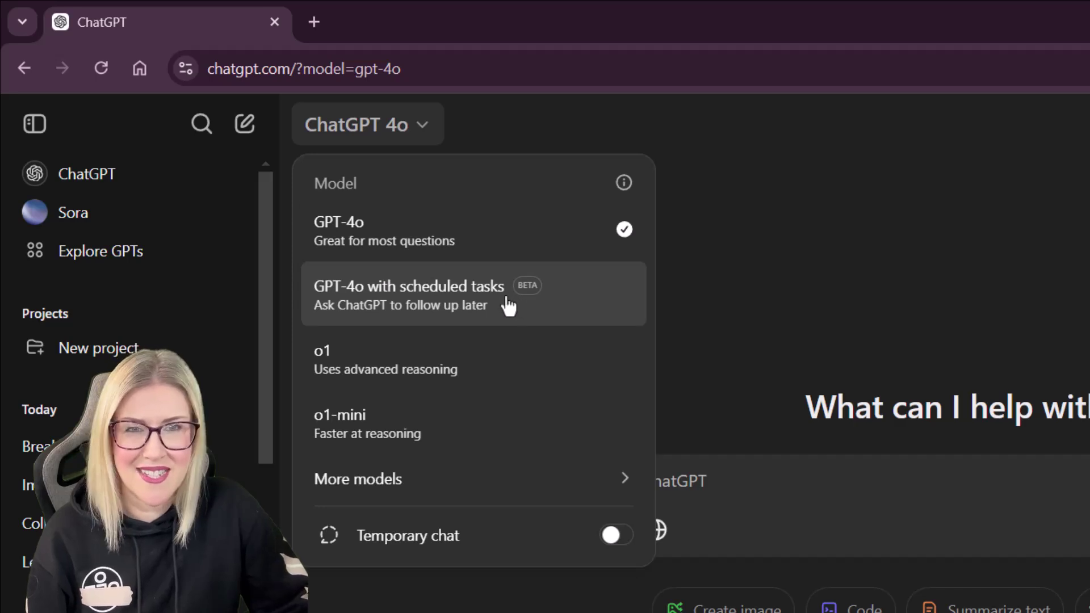
pyautogui.click(438, 296)
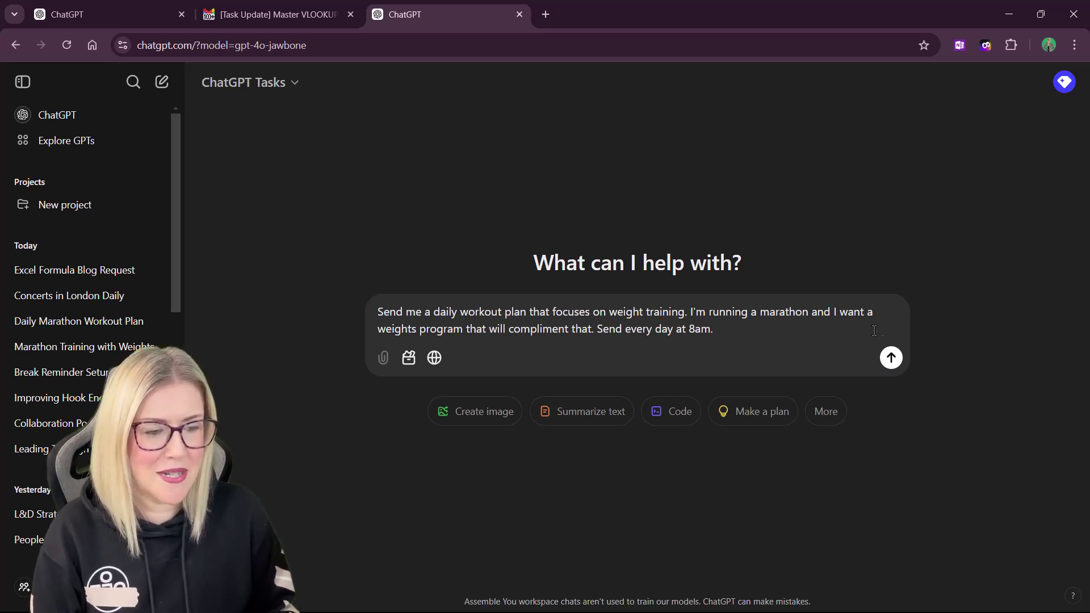
# Send the request for a daily 8am weight-training plan complementing marathon running.
pyautogui.click(891, 357)
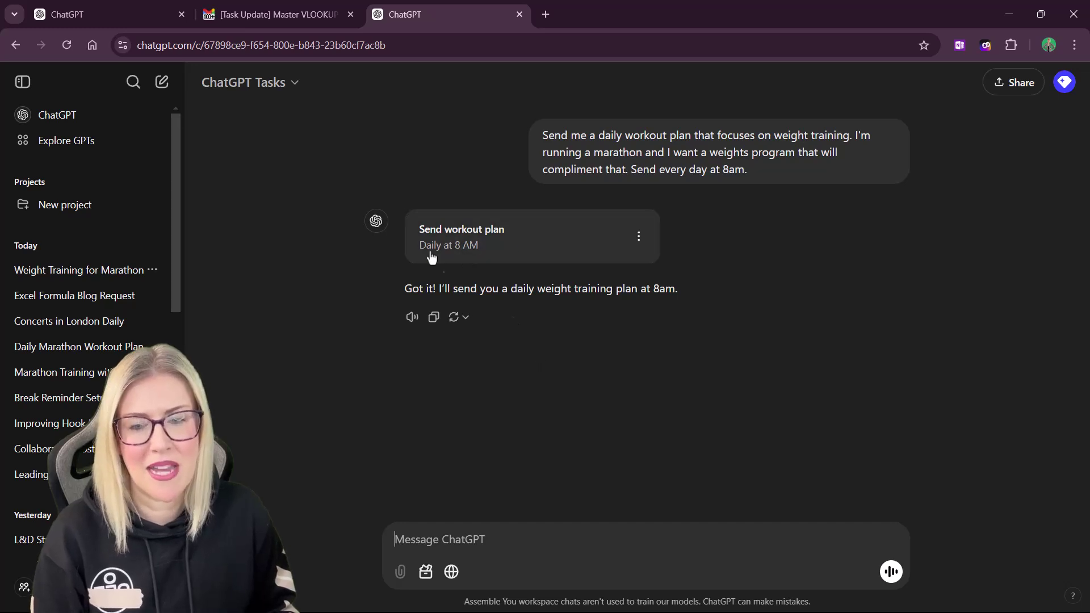
pyautogui.click(466, 235)
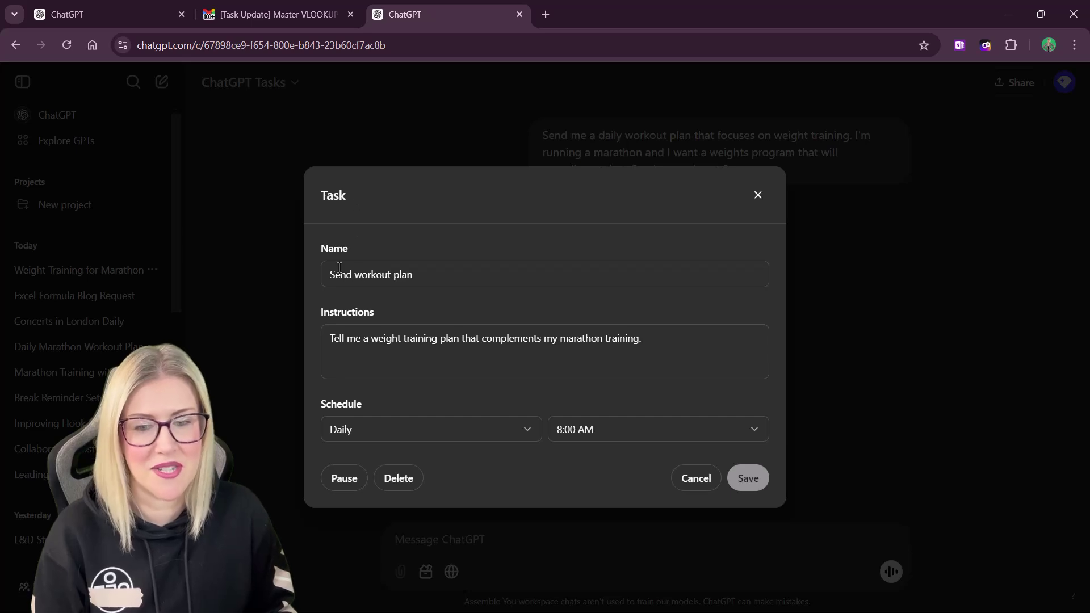
pyautogui.moveTo(442, 274); pyautogui.dragTo(317, 271)
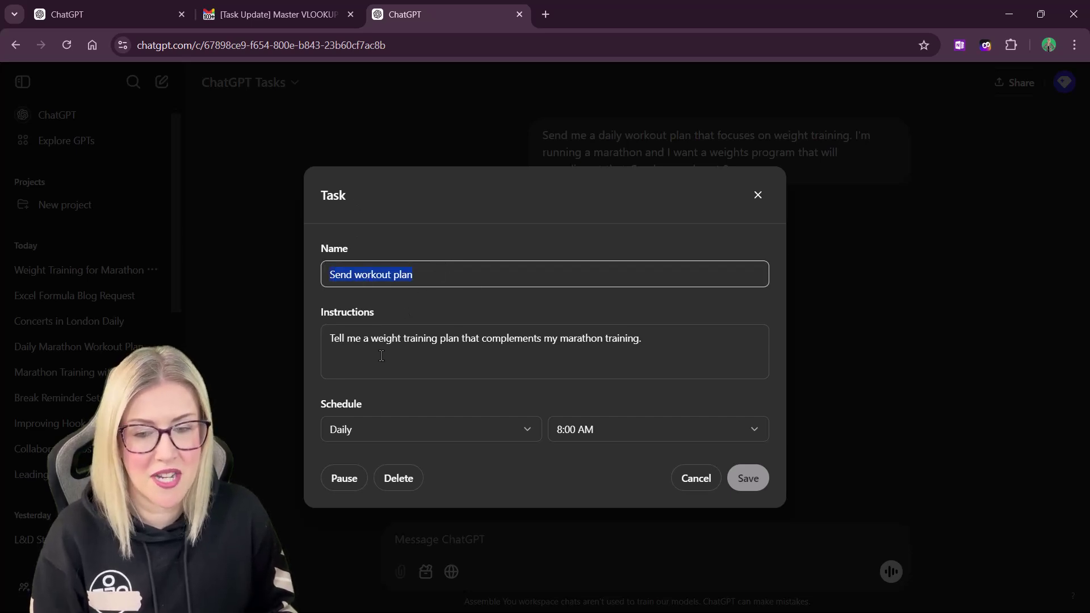
pyautogui.click(347, 339)
pyautogui.moveTo(328, 336); pyautogui.dragTo(665, 339)
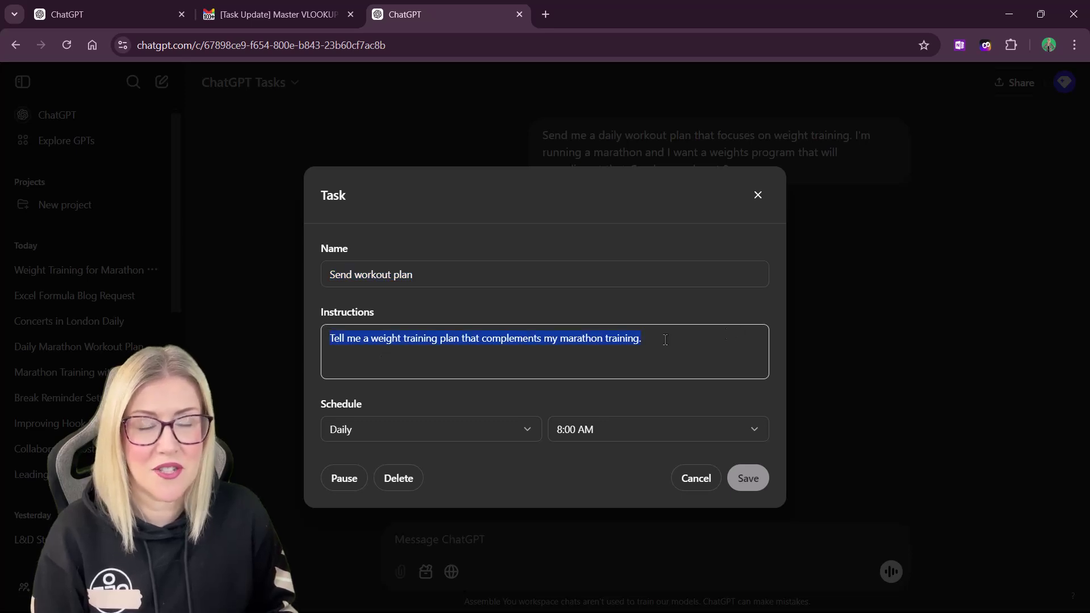
pyautogui.click(545, 240)
pyautogui.click(526, 431)
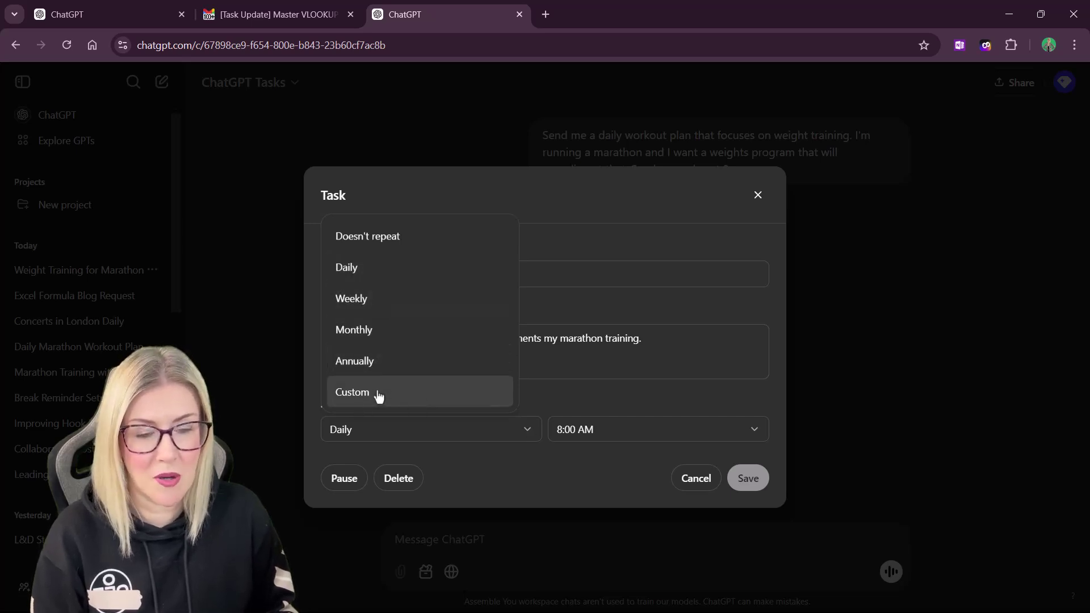
pyautogui.click(667, 314)
pyautogui.click(752, 431)
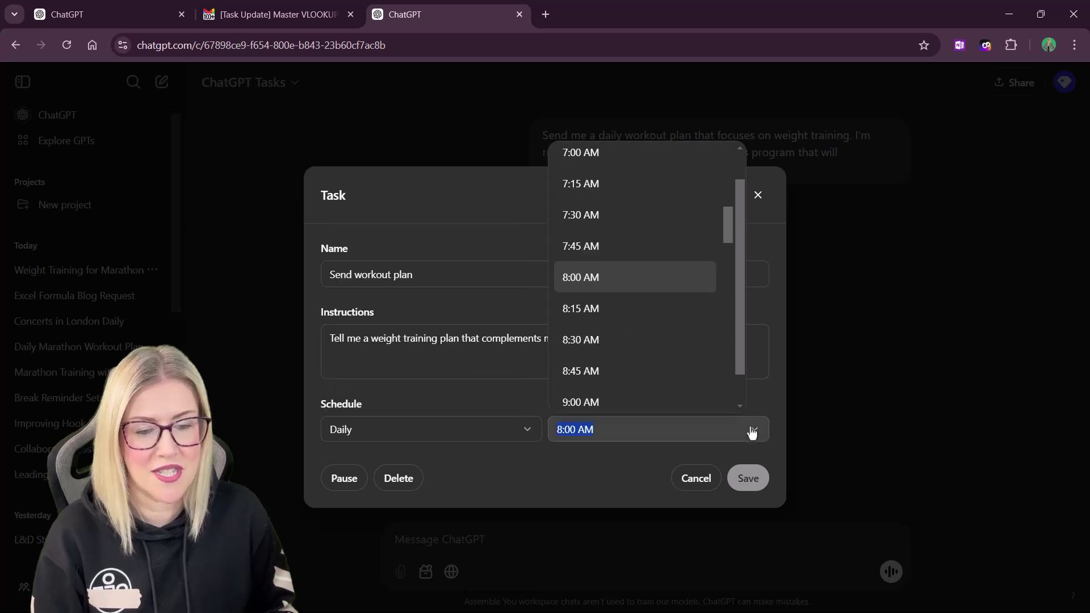
pyautogui.click(478, 214)
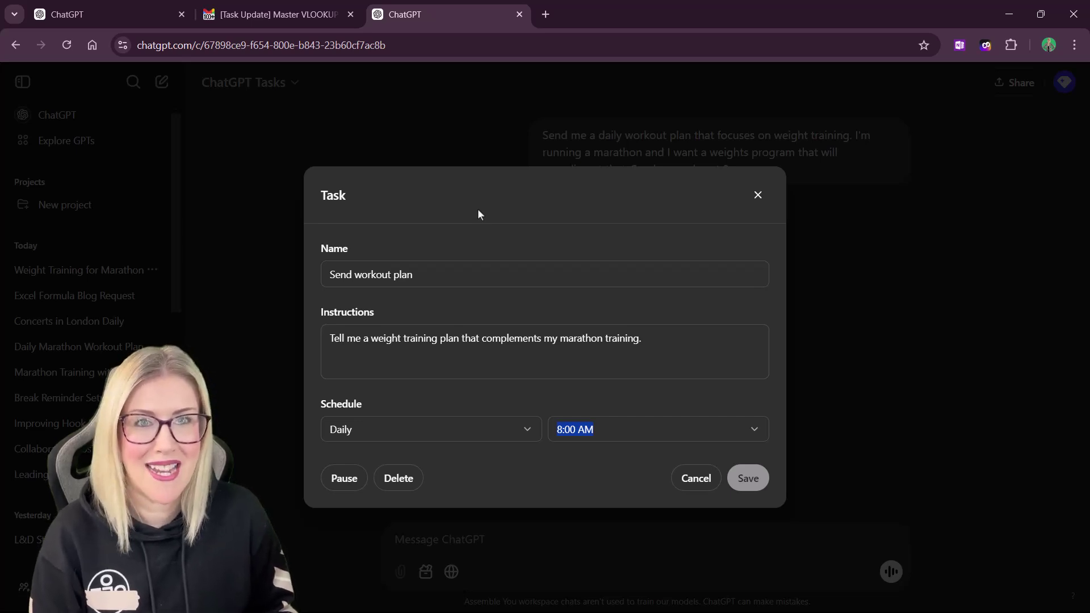
pyautogui.click(792, 453)
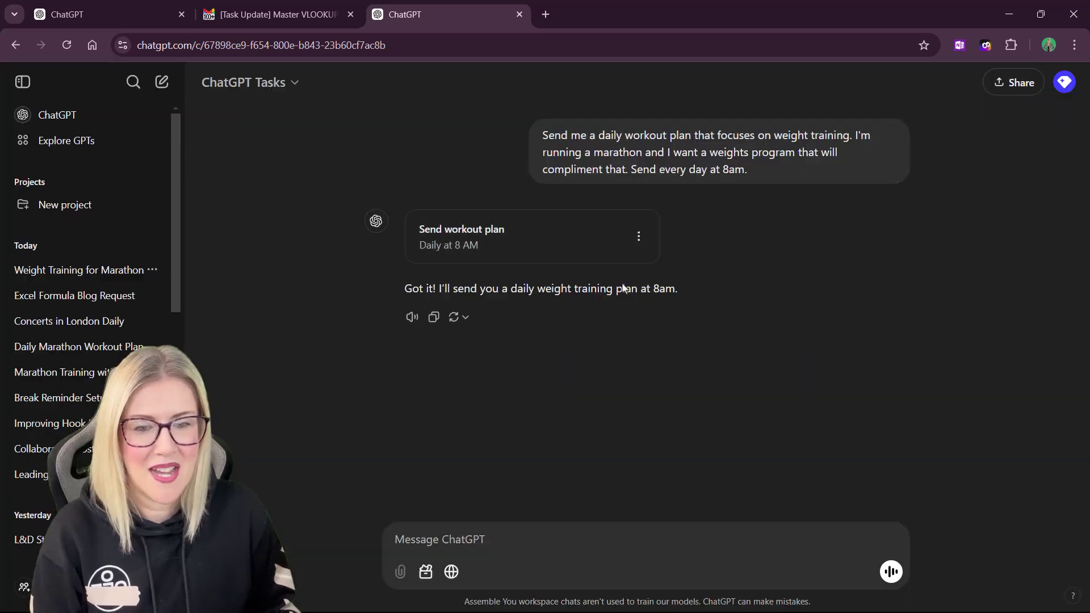
# Open the Tasks page and preview, then cancel, the last Send Excel blog task's settings.
pyautogui.click(1064, 83)
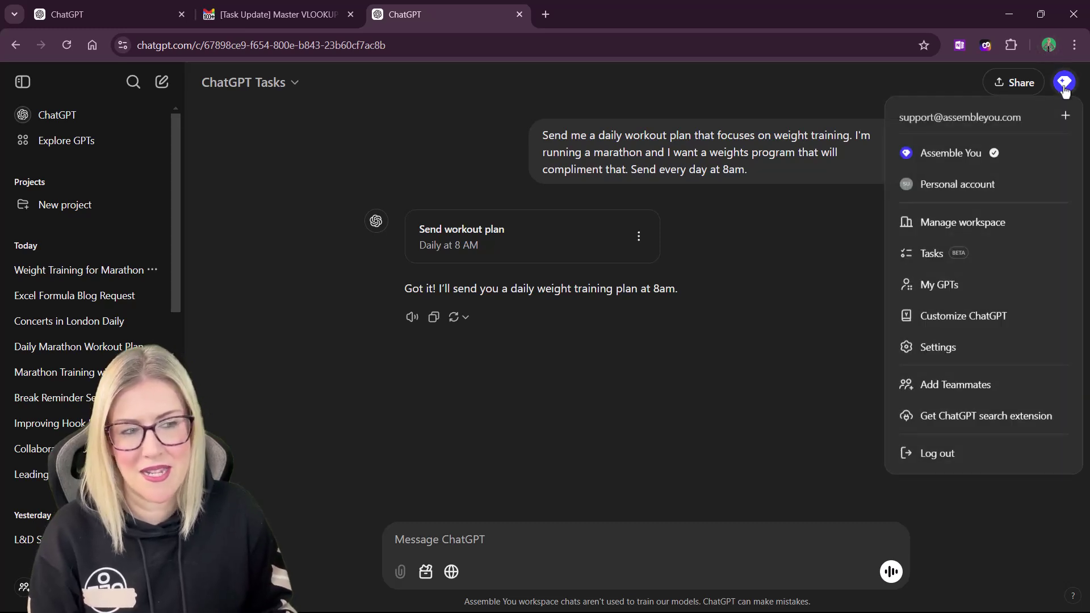
pyautogui.click(921, 258)
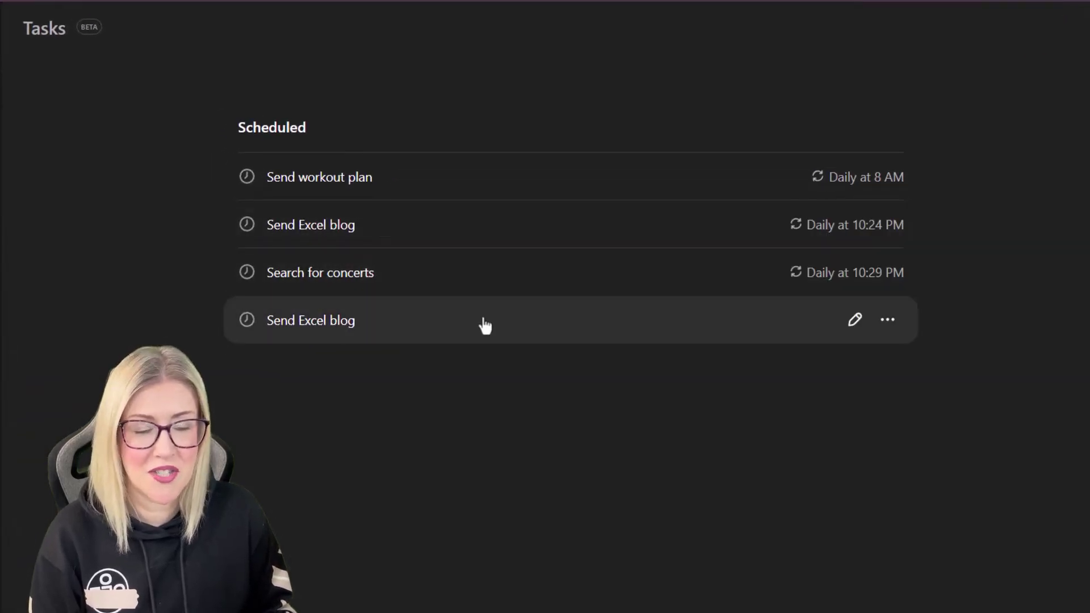
pyautogui.click(854, 321)
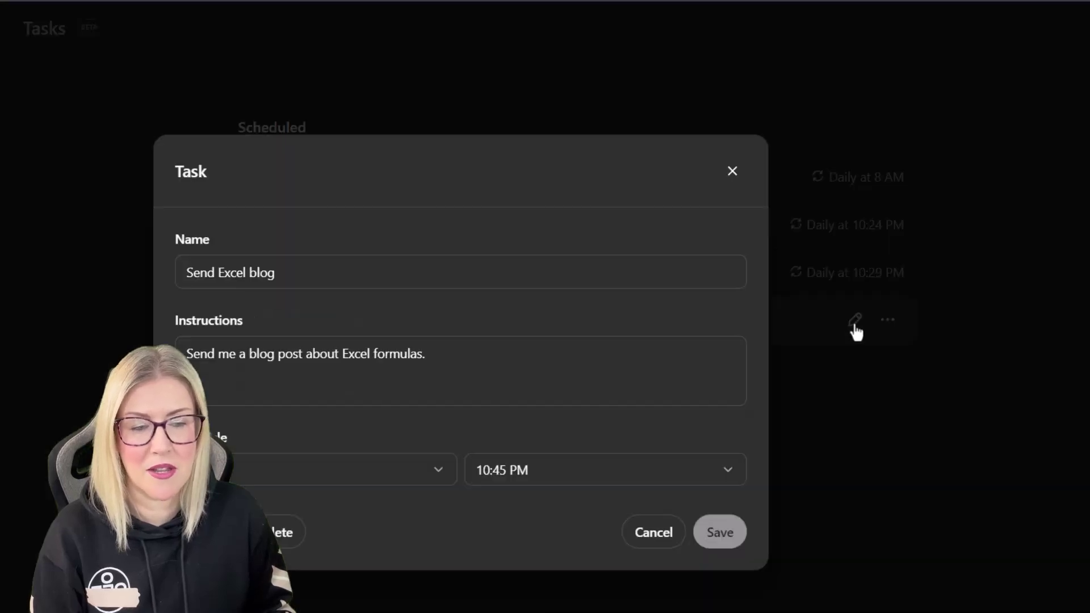
pyautogui.click(647, 538)
# Delete both Send Excel blog tasks and the Search for concerts task, then return to the workout chat.
pyautogui.click(887, 319)
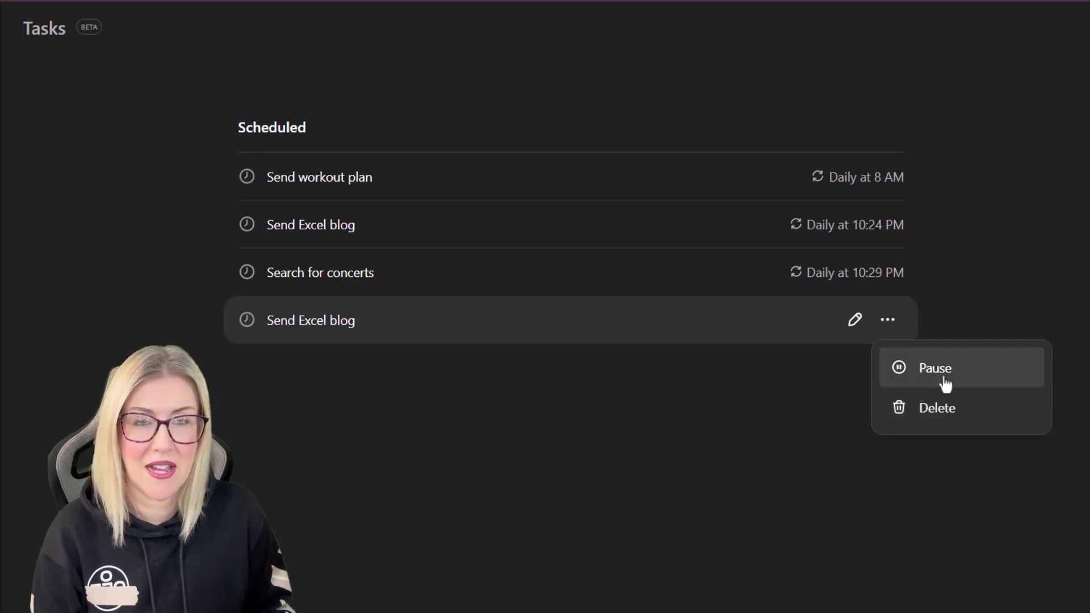
pyautogui.click(942, 410)
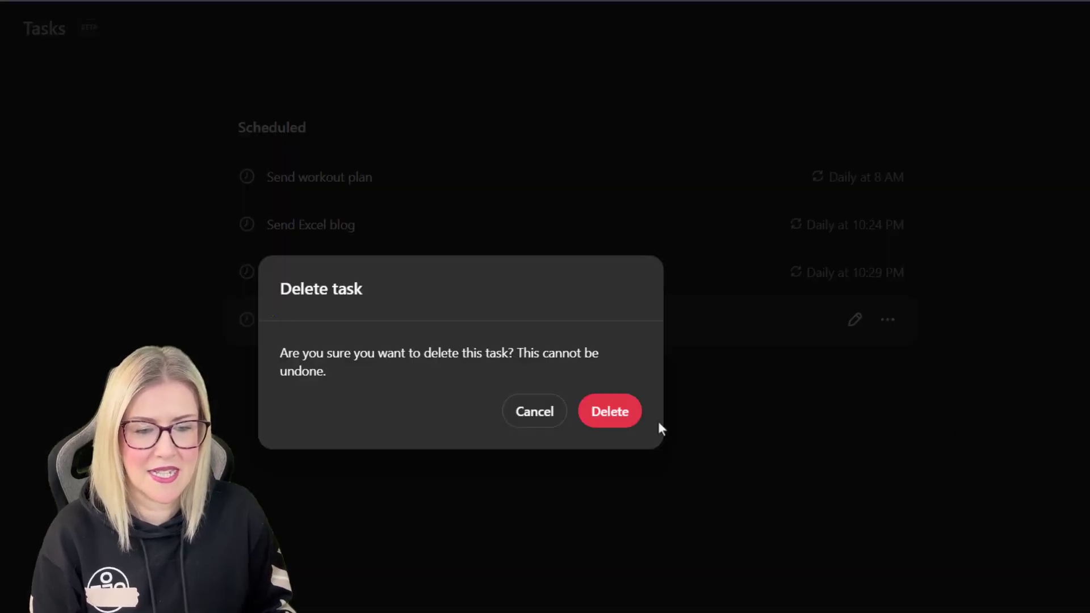
pyautogui.click(610, 413)
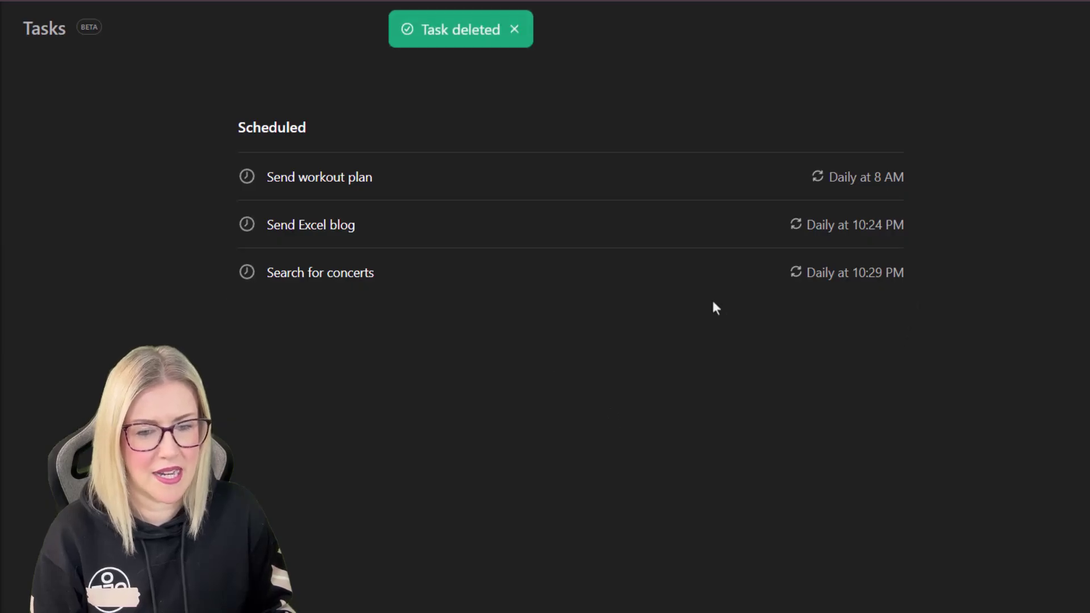
pyautogui.click(889, 275)
pyautogui.click(937, 366)
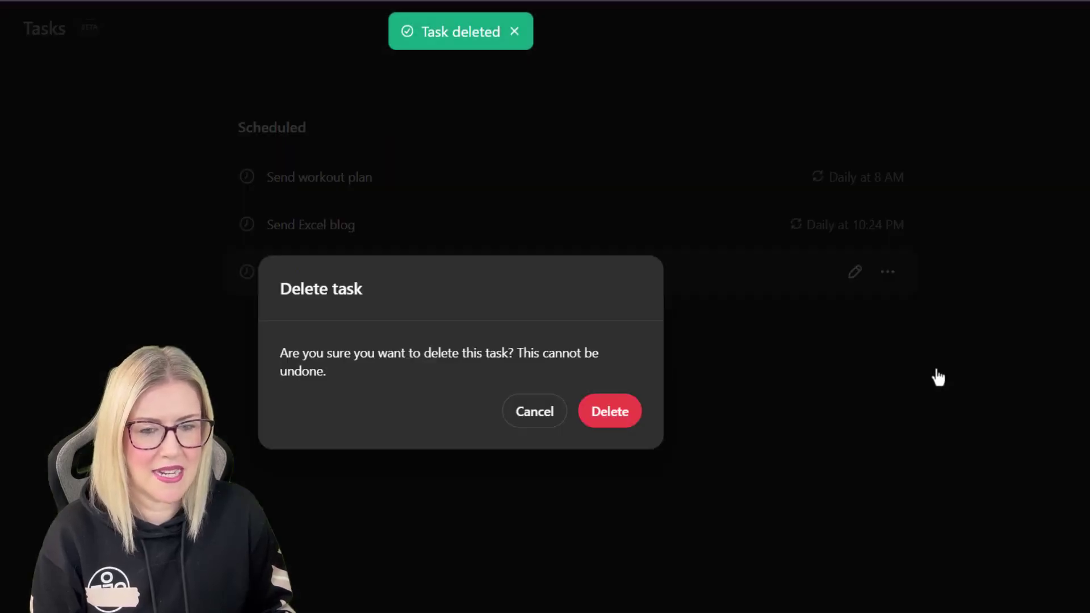
pyautogui.click(586, 412)
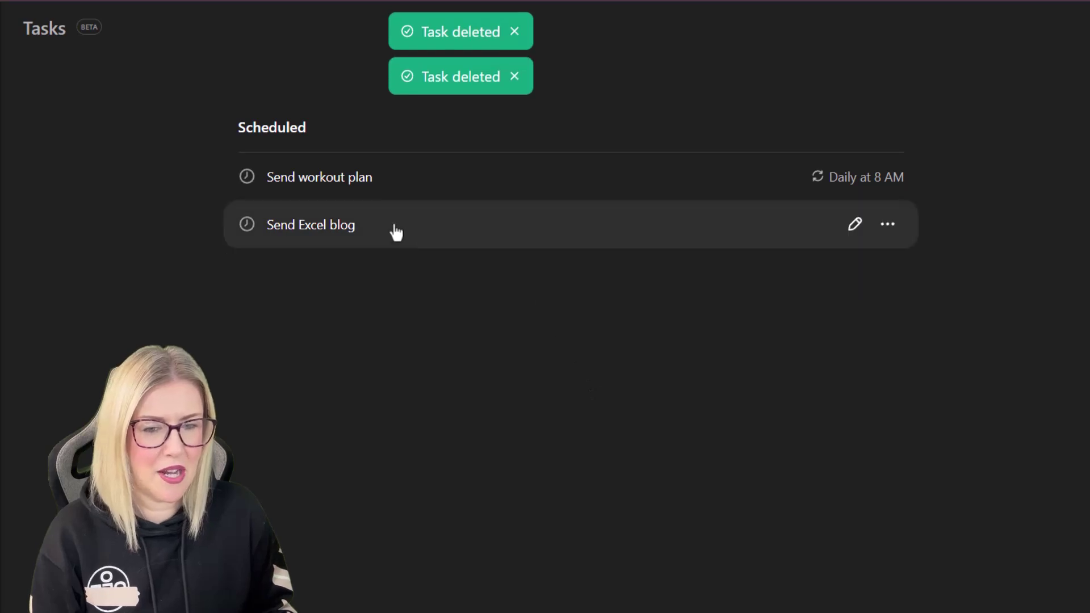
pyautogui.click(887, 225)
pyautogui.click(920, 311)
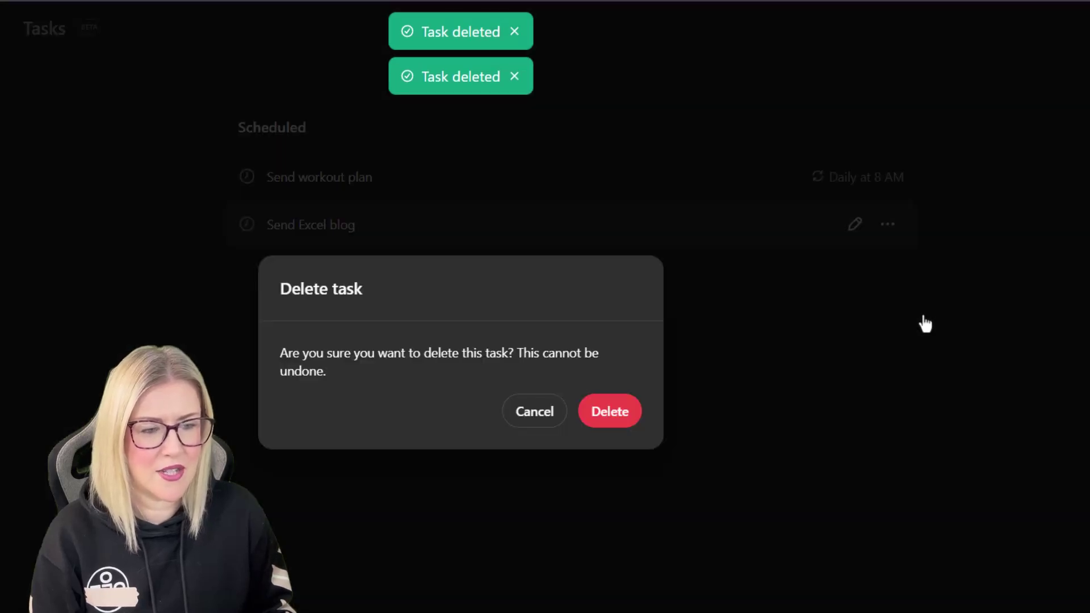
pyautogui.click(627, 419)
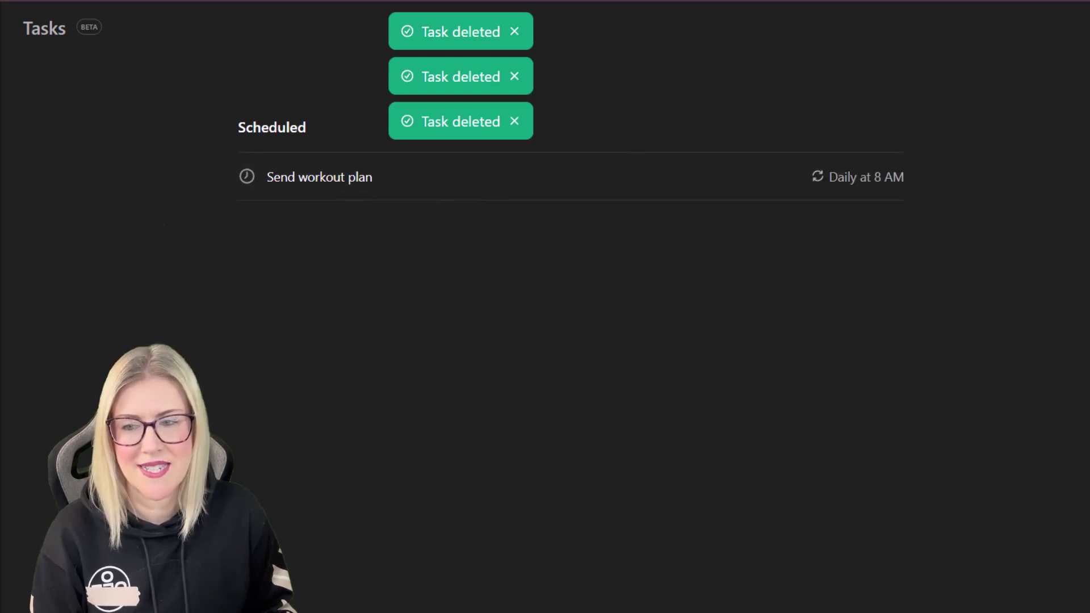
pyautogui.click(319, 177)
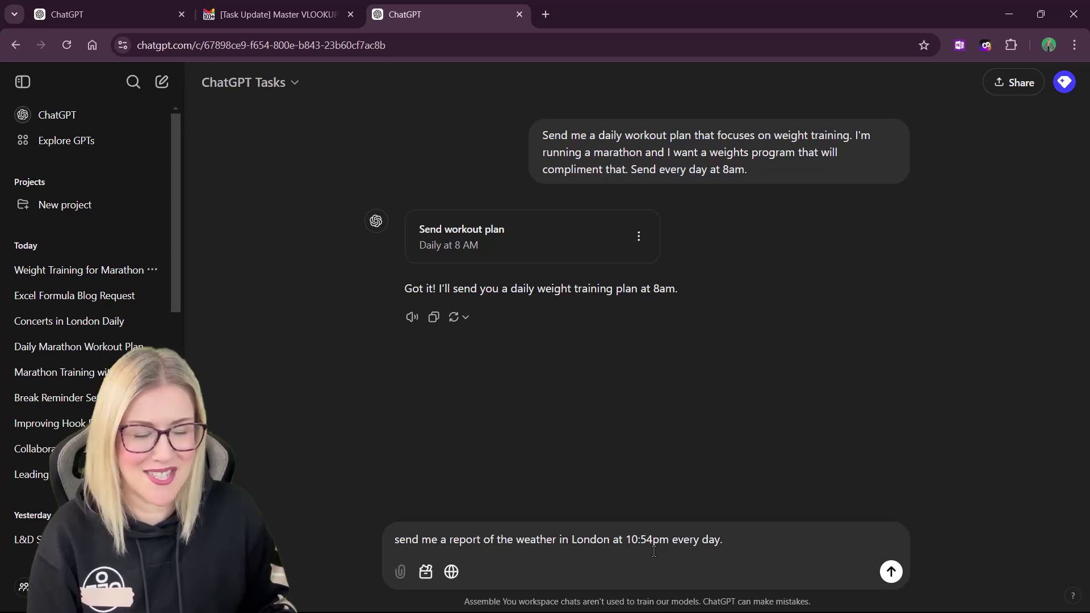
# Submit the request for a London weather report at 10:54pm every day.
pyautogui.click(891, 571)
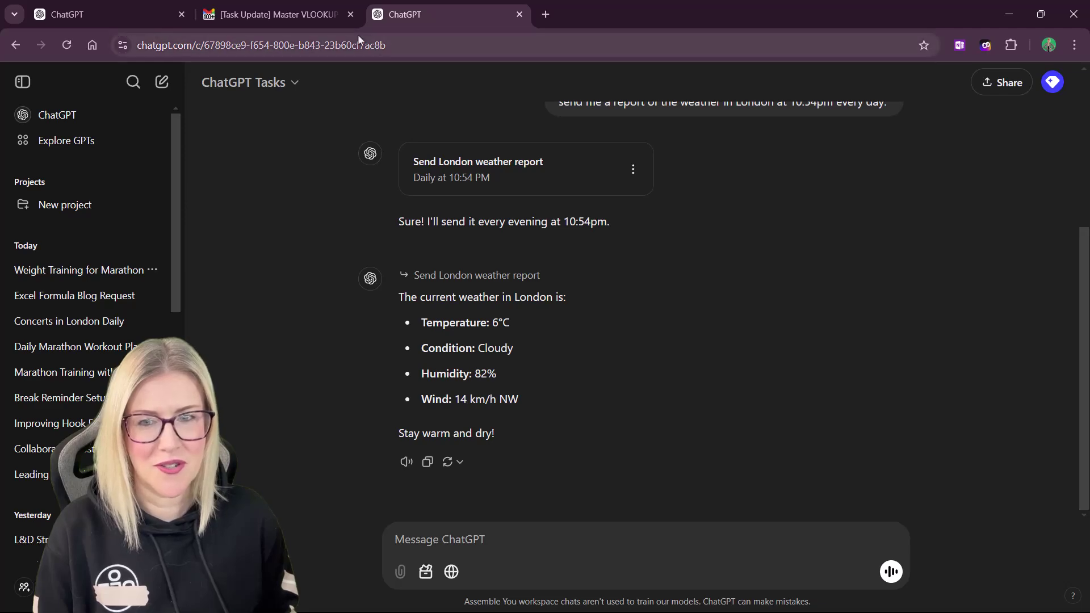
# Open the OpenAI London weather task-update email in Gmail.
pyautogui.click(306, 14)
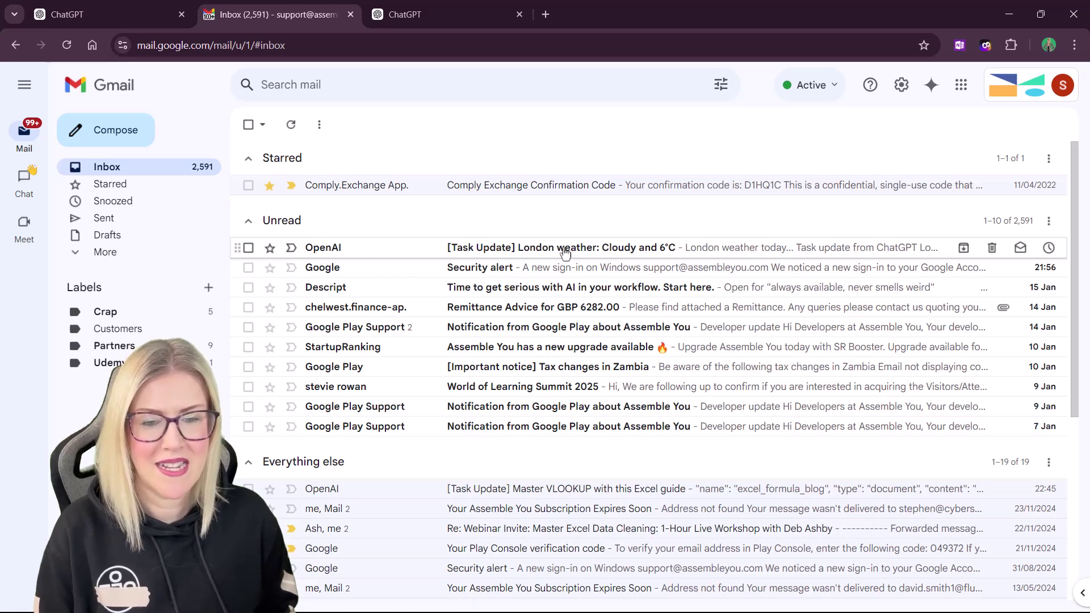
pyautogui.click(623, 248)
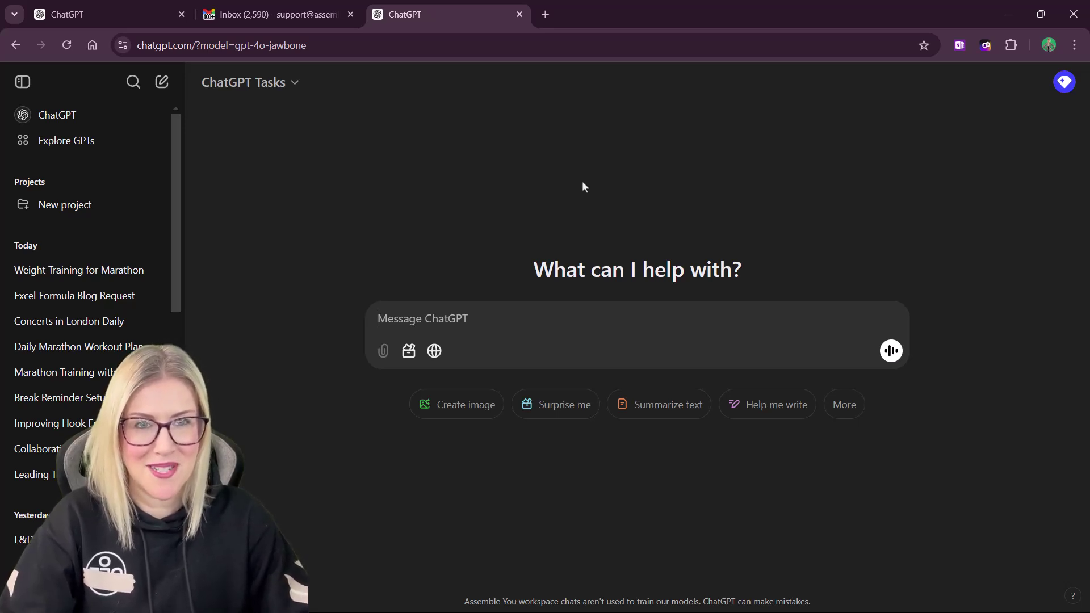
# Paste and send the daily 11:02pm Excel formula blog request, then view the first VLOOKUP post.
pyautogui.write('send me a blog post about an Excel formula every day at 11:02pm.')
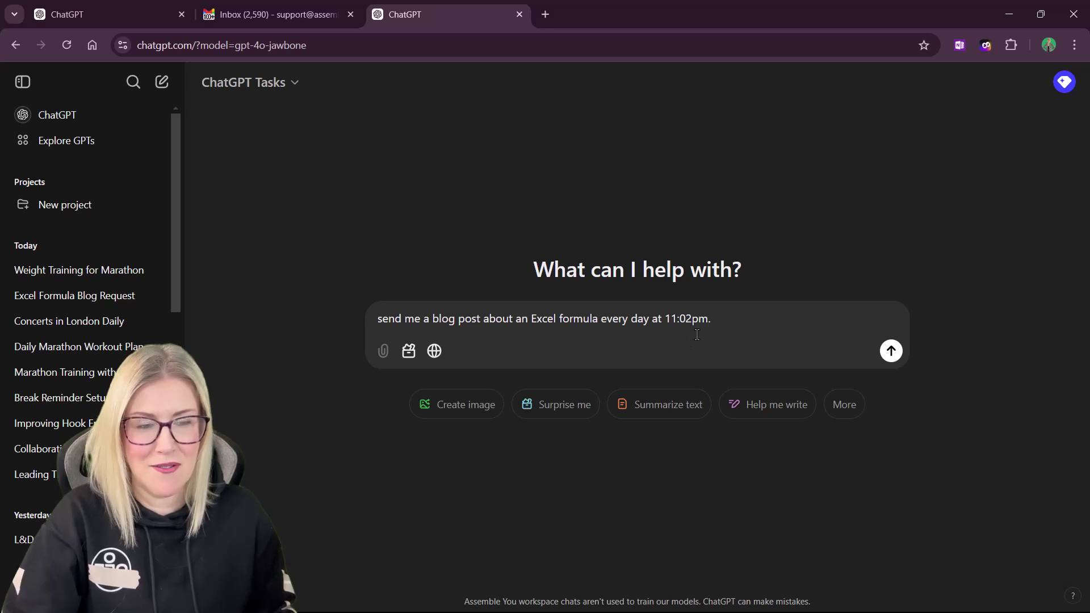
pyautogui.click(891, 350)
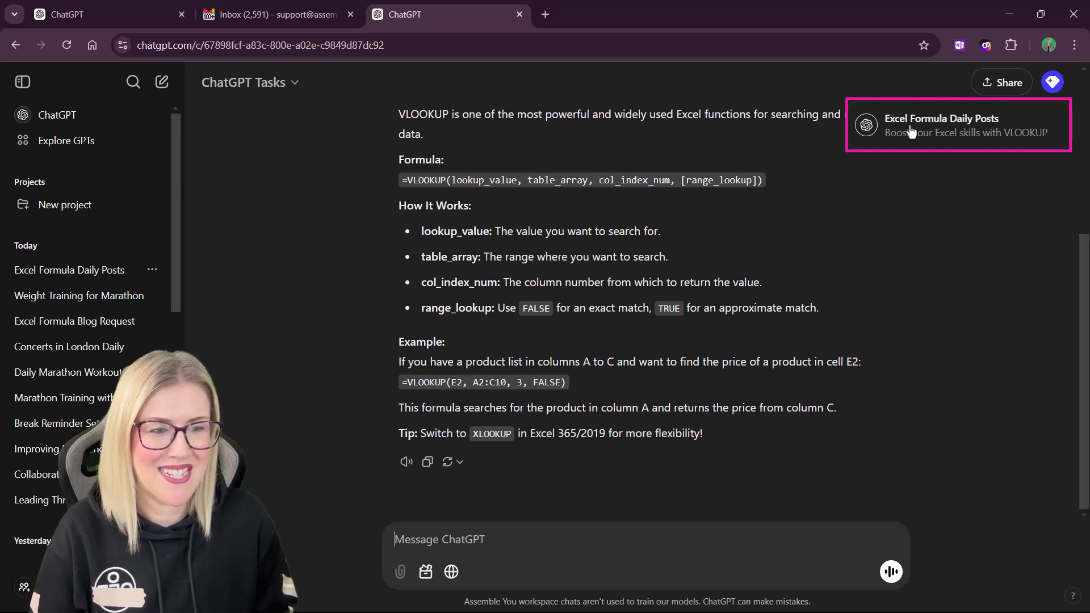
pyautogui.click(894, 130)
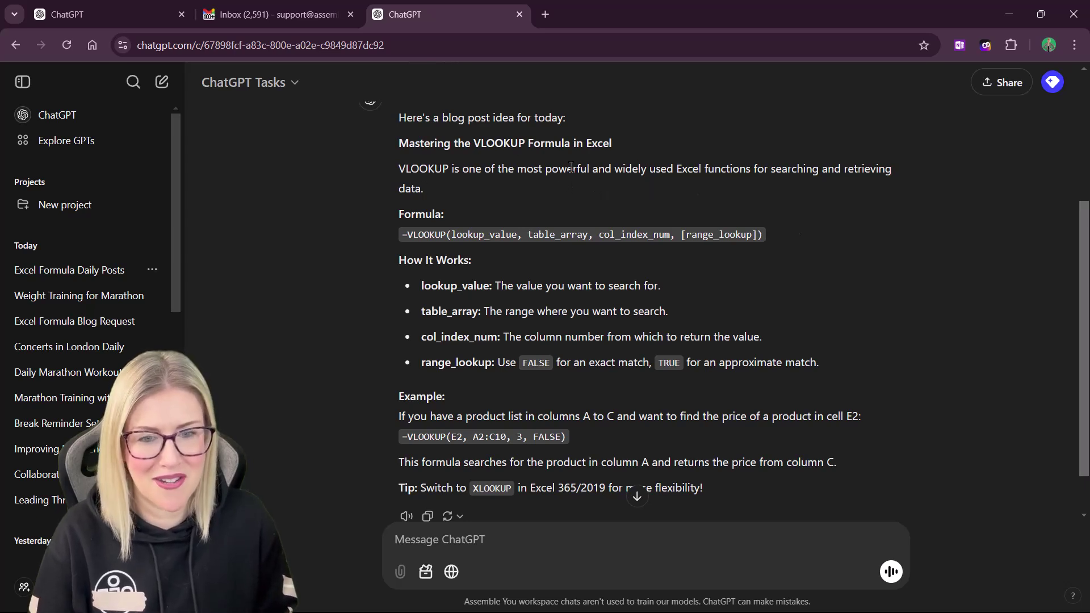
pyautogui.scroll(-1, 718, 226)
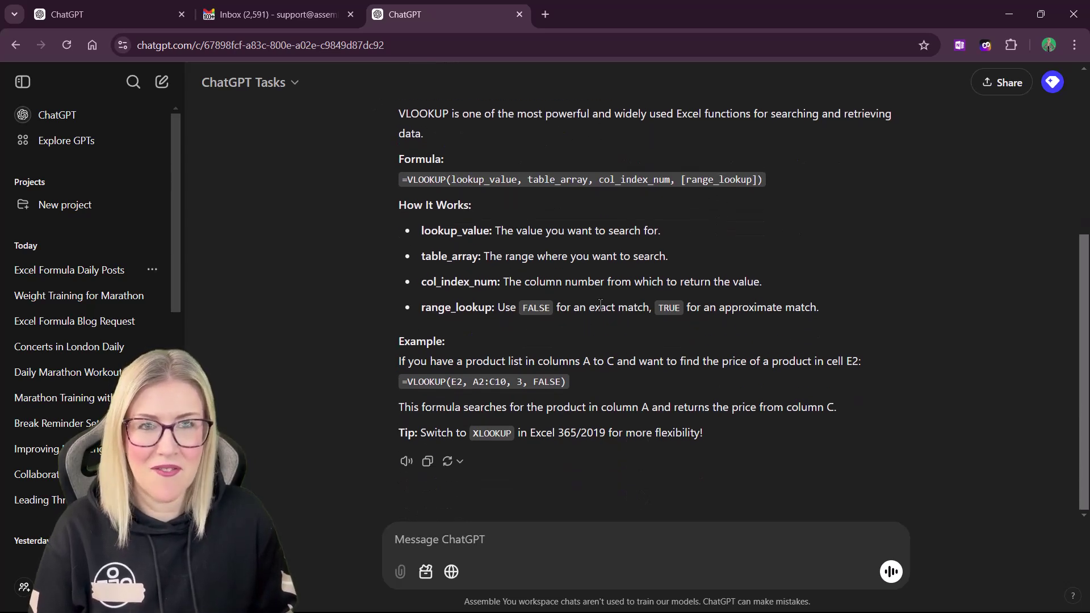
pyautogui.click(251, 14)
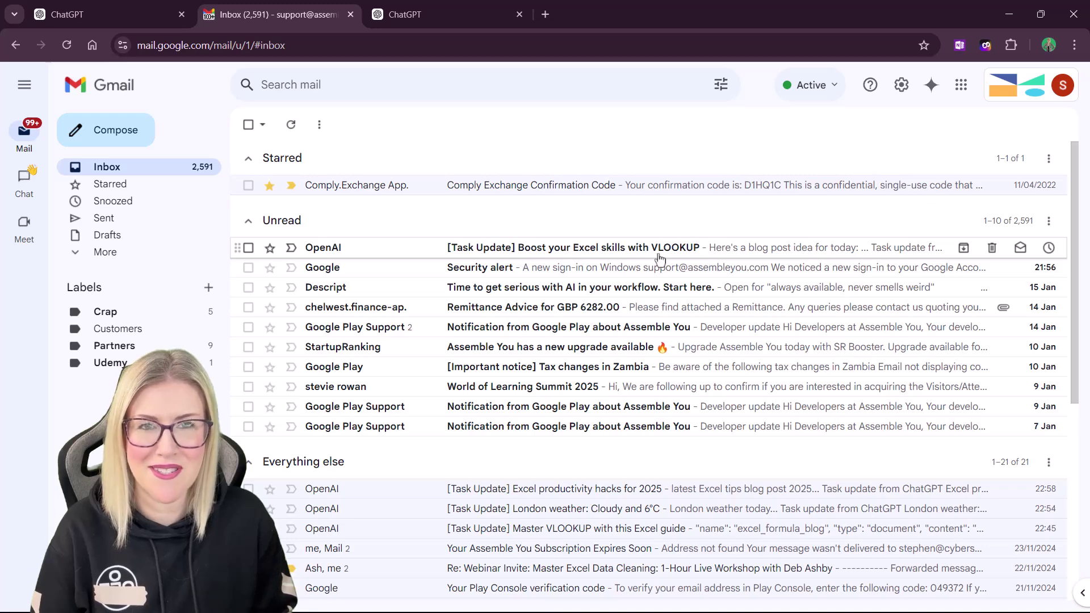
# Open the 'Boost your Excel skills with VLOOKUP' email and follow View message to the ChatGPT post.
pyautogui.click(588, 254)
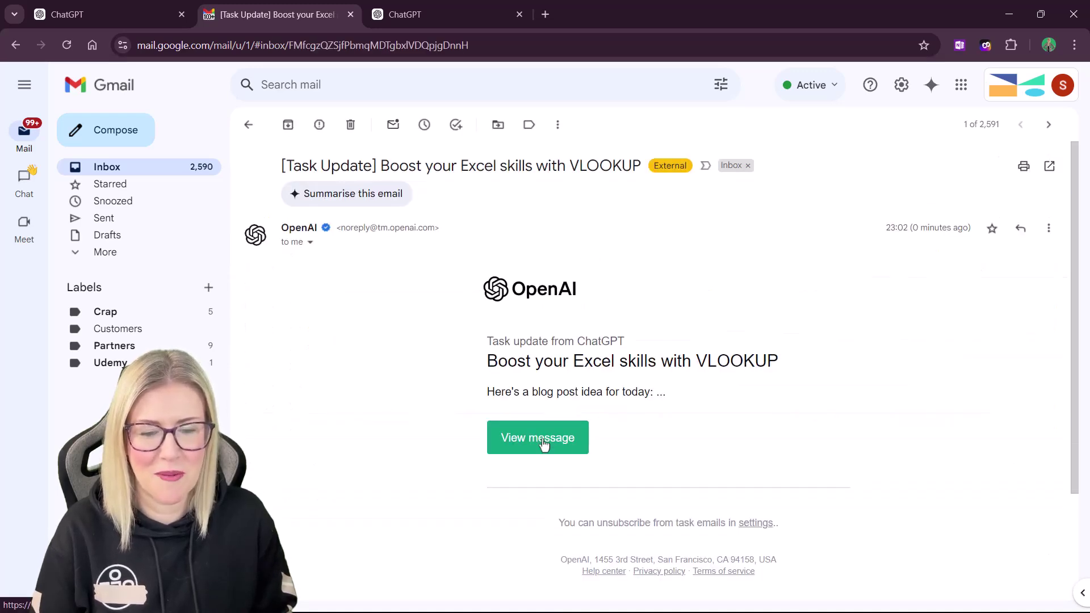
pyautogui.click(431, 17)
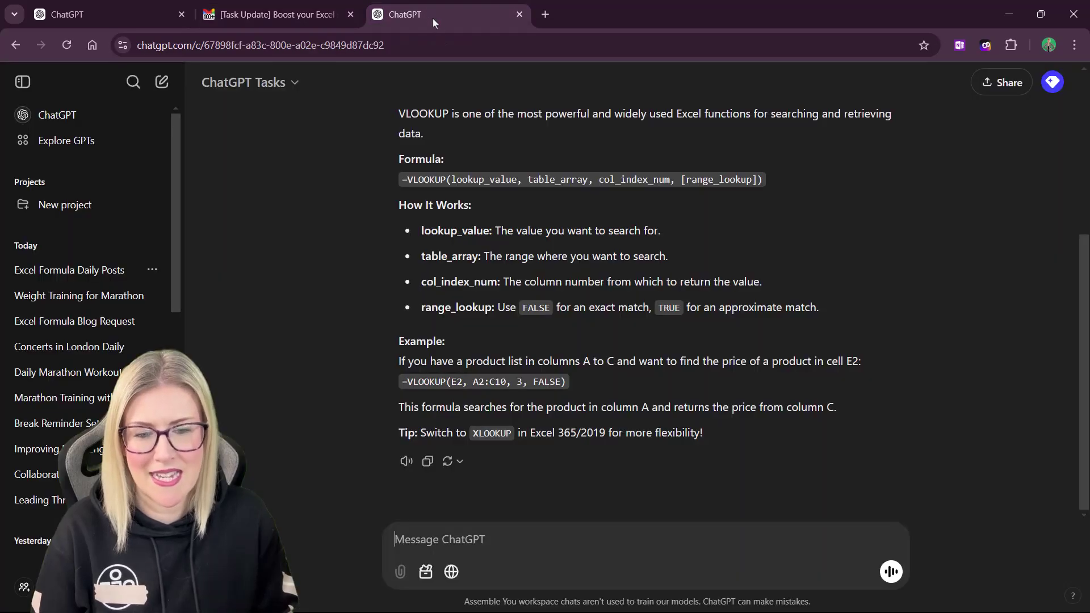
pyautogui.scroll(5, 568, 346)
pyautogui.scroll(-3, 579, 355)
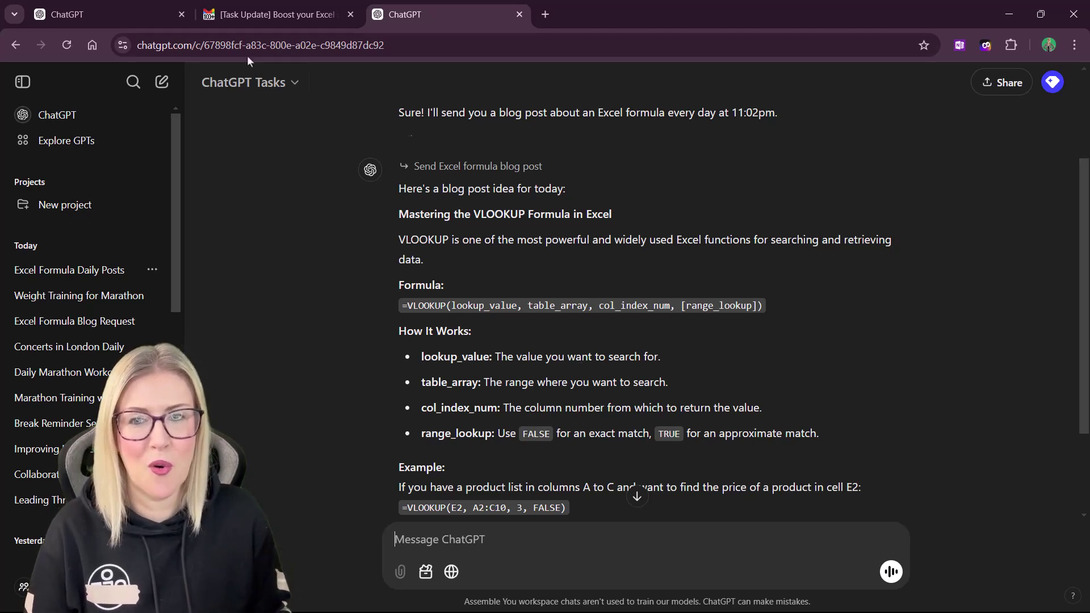
pyautogui.click(257, 14)
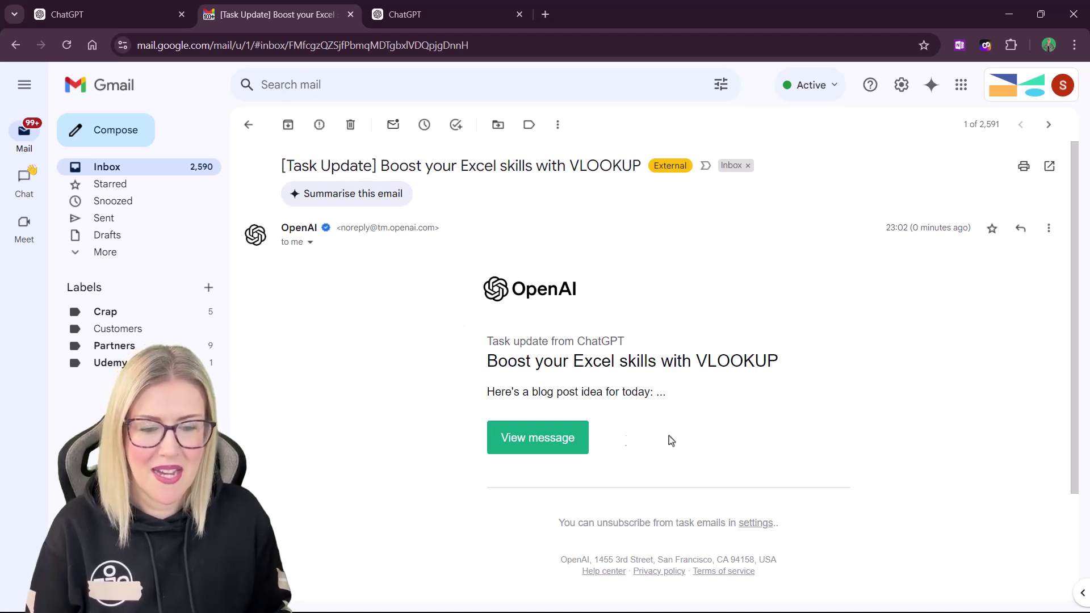
pyautogui.click(521, 440)
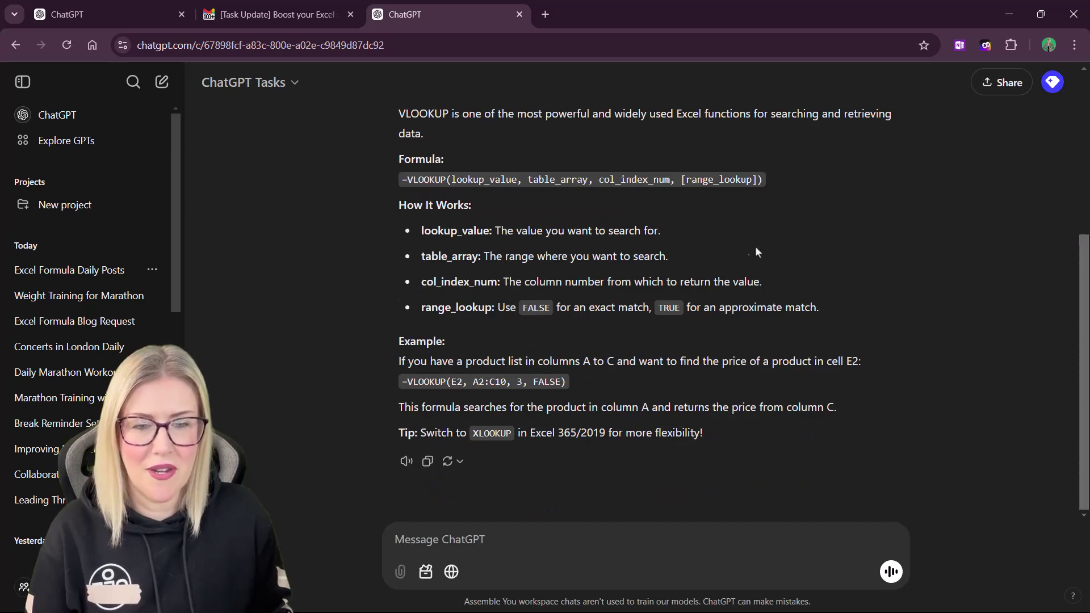
# Scroll up and down through the Excel blog task conversation.
pyautogui.scroll(3, 755, 252)
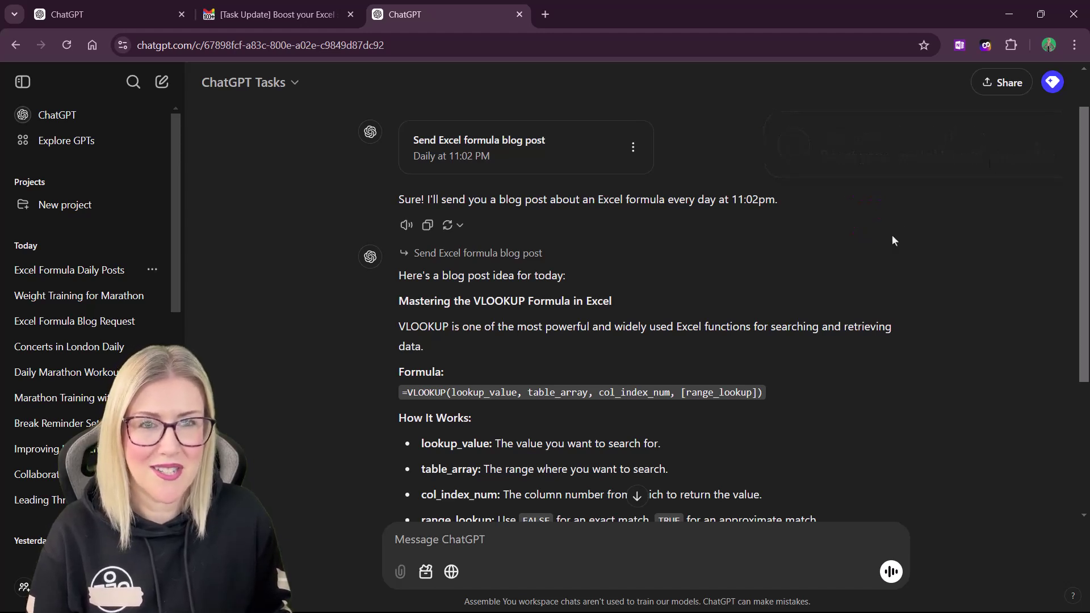
pyautogui.scroll(-4, 958, 151)
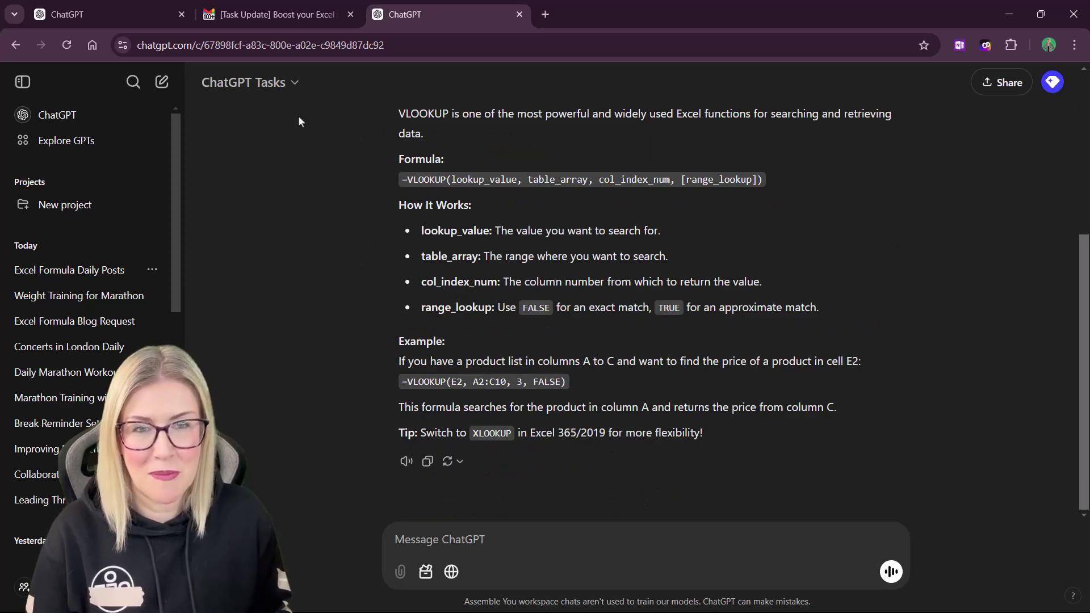
pyautogui.scroll(3, 614, 272)
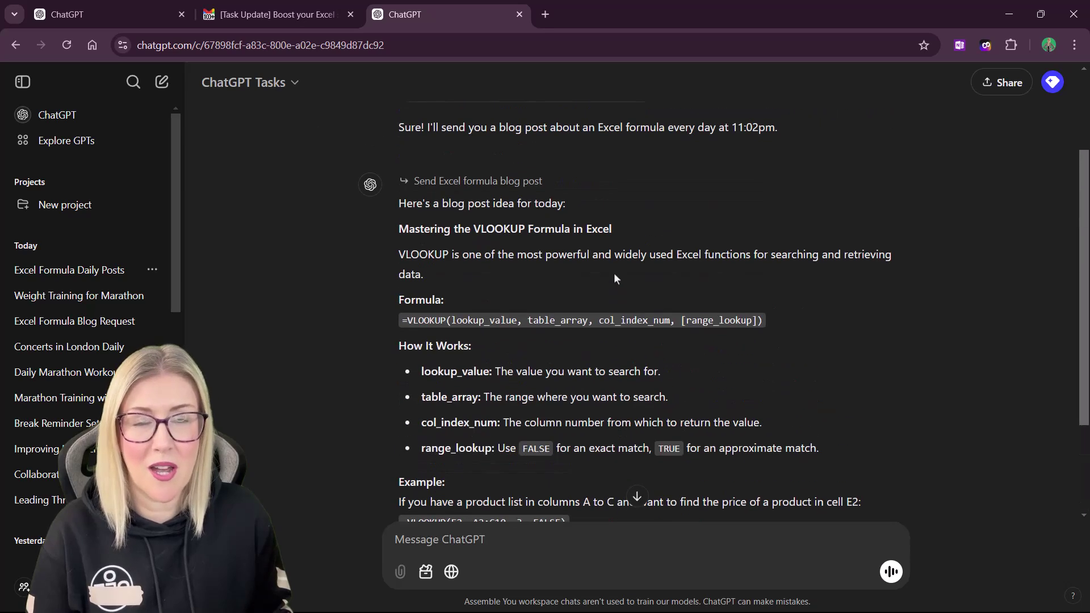
pyautogui.scroll(-3, 623, 270)
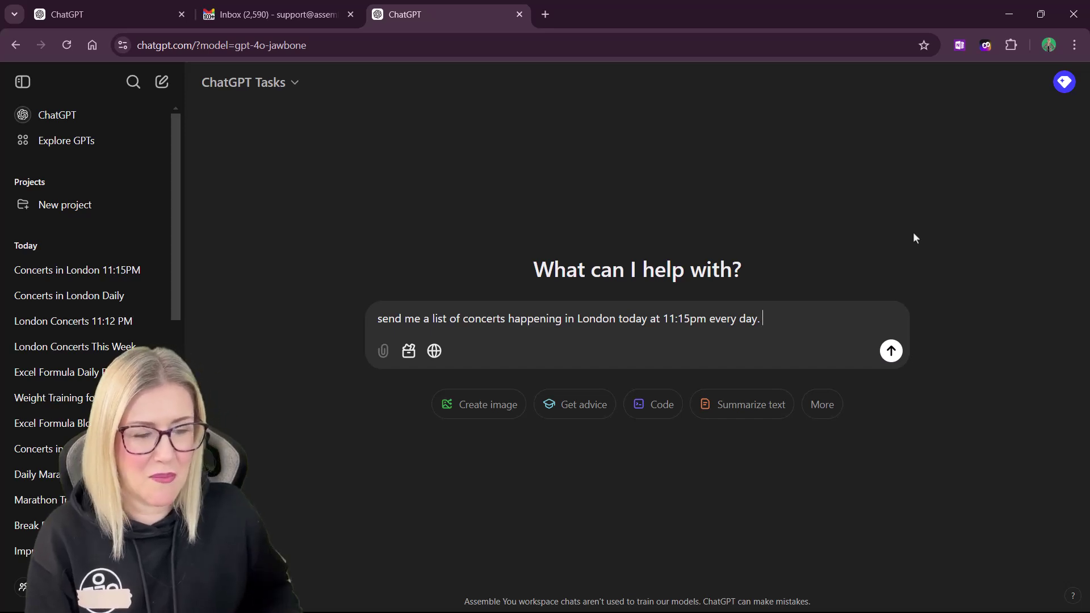
# Submit the daily 11:15 PM London concerts request, creating the 'List concerts' task.
pyautogui.click(890, 350)
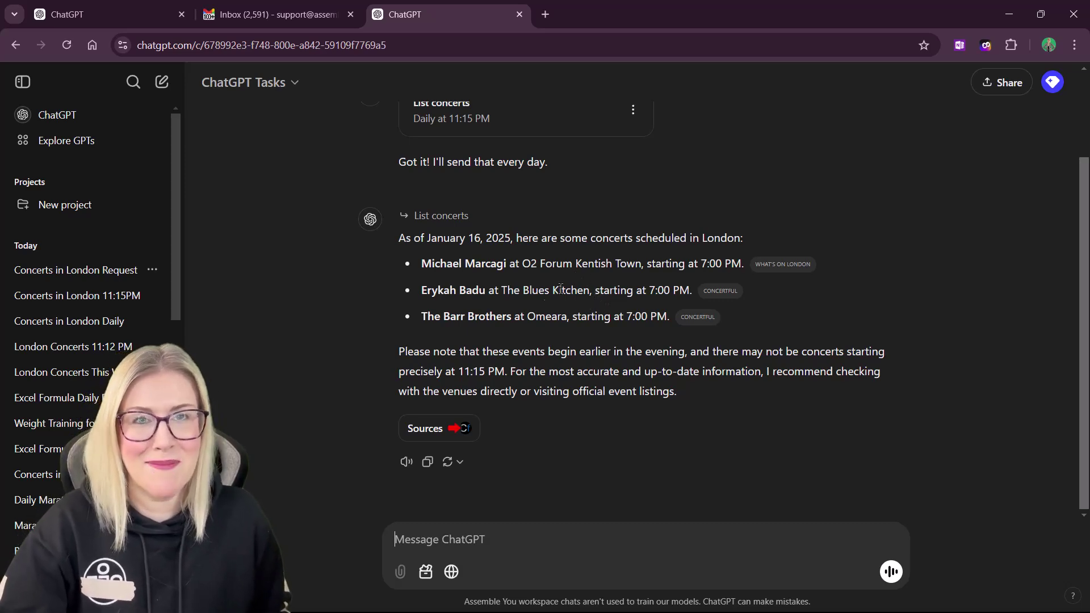
# Read the '[Task Update] London concerts you can't miss tonight' email in Gmail, then return to ChatGPT.
pyautogui.click(247, 16)
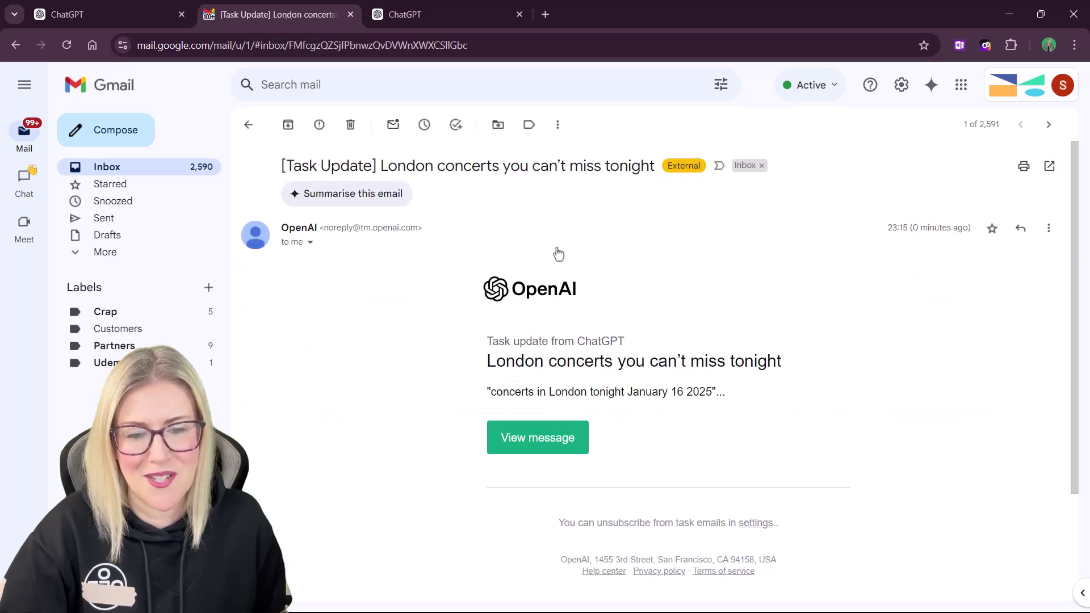
pyautogui.click(553, 249)
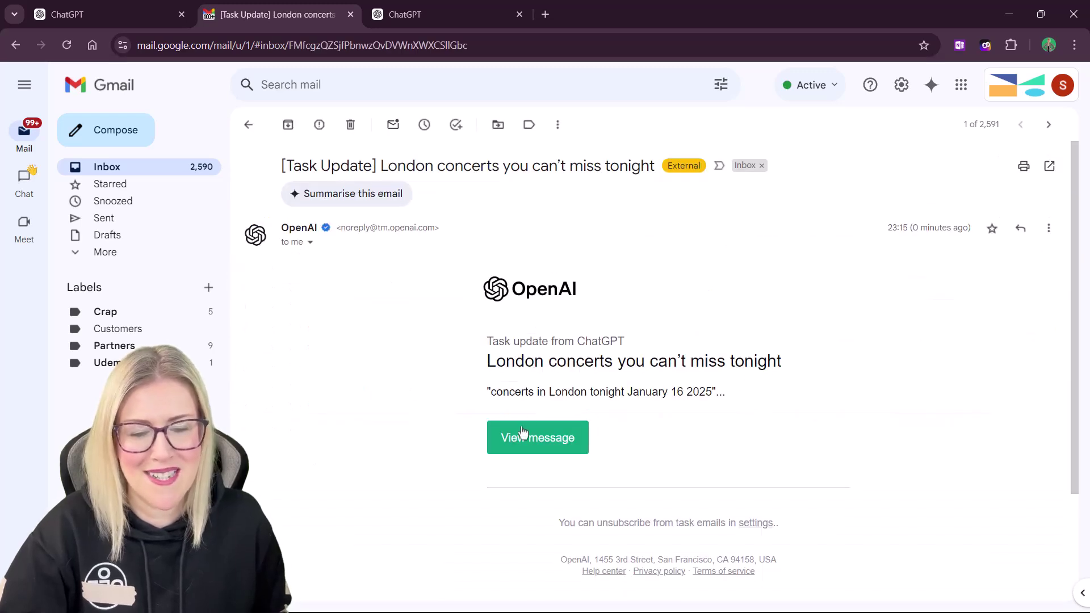
pyautogui.click(421, 15)
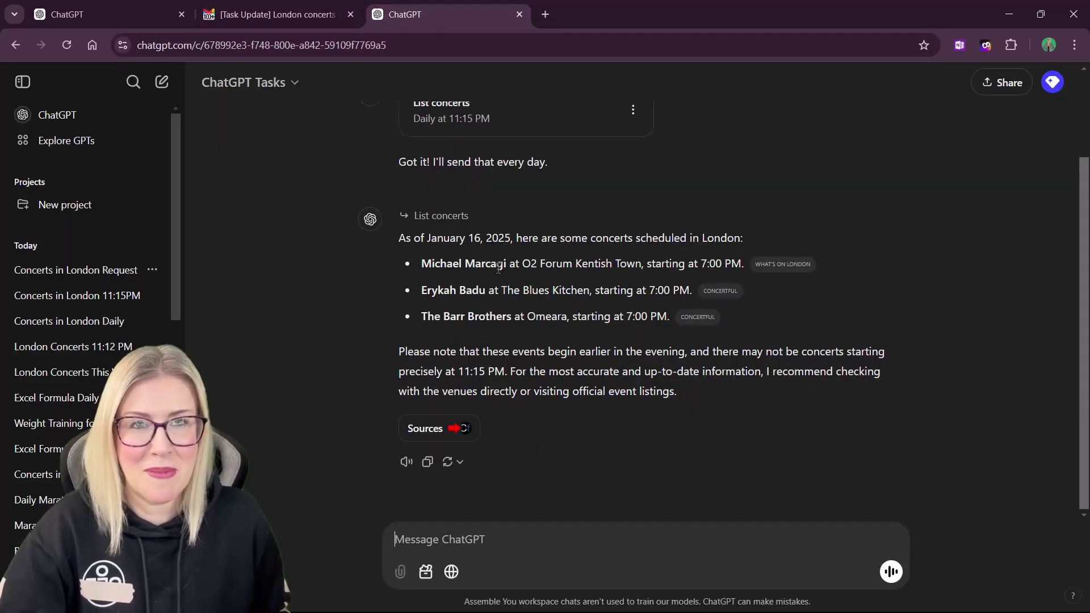